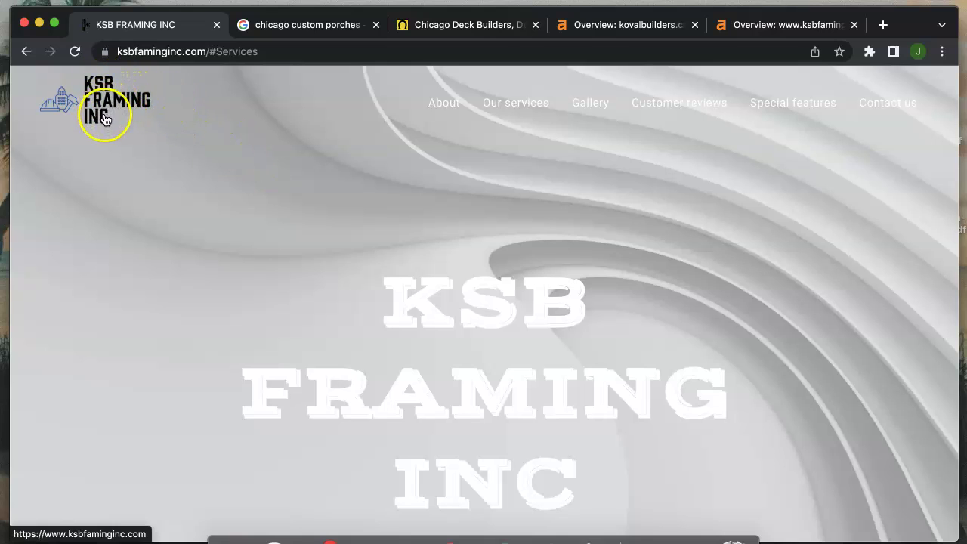
Check the full web address of the KSB Framing site
click(136, 53)
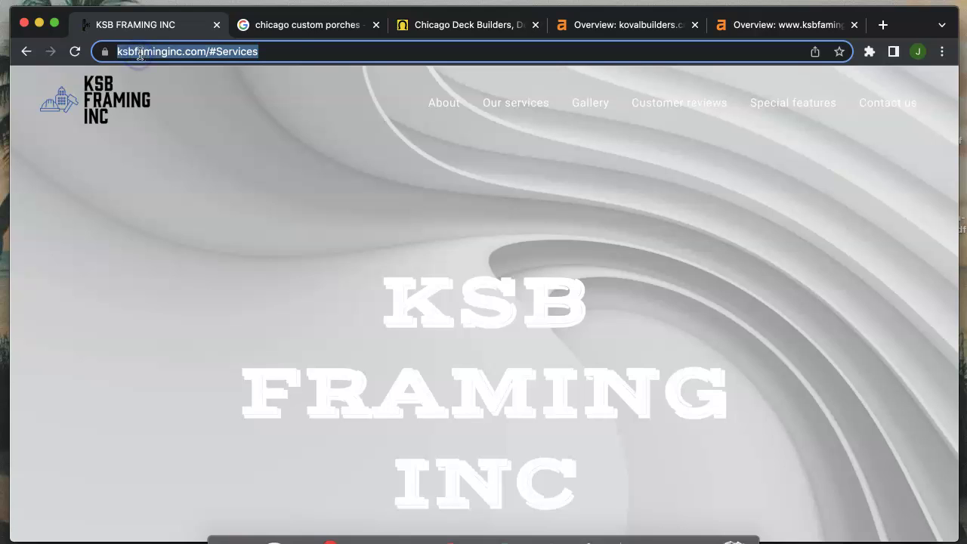
click(140, 53)
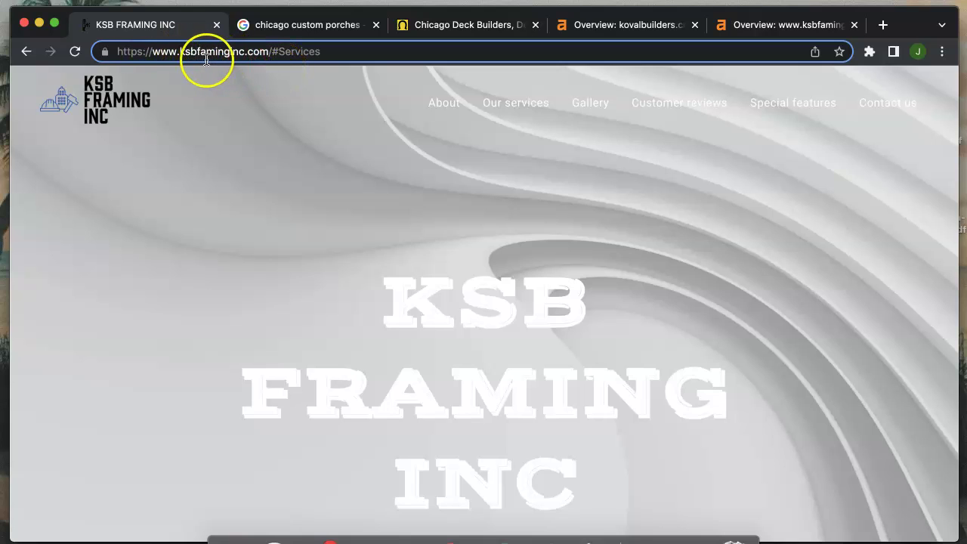
click(221, 178)
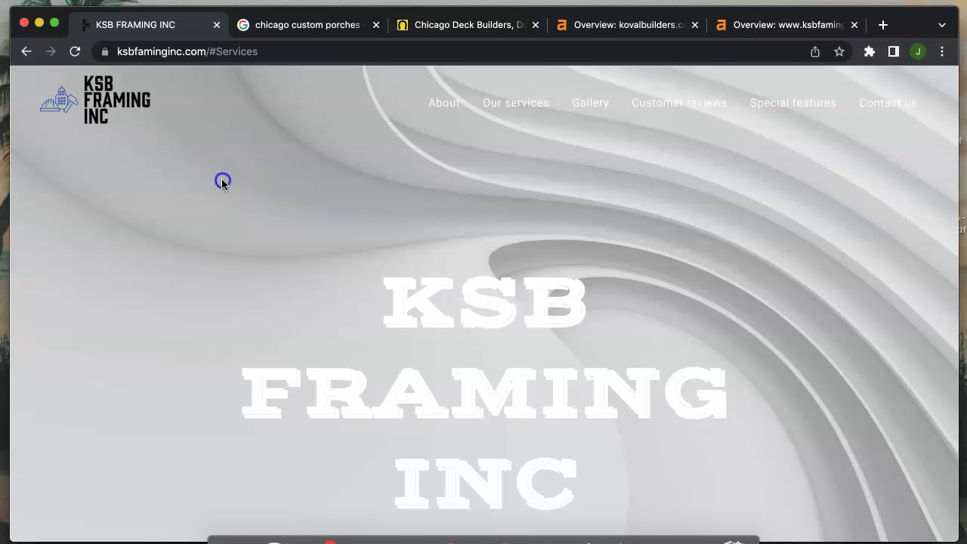
Review the About and Our services sections of the KSB Framing home page
scroll(236, 271, down, 3)
scroll(226, 280, down, 5)
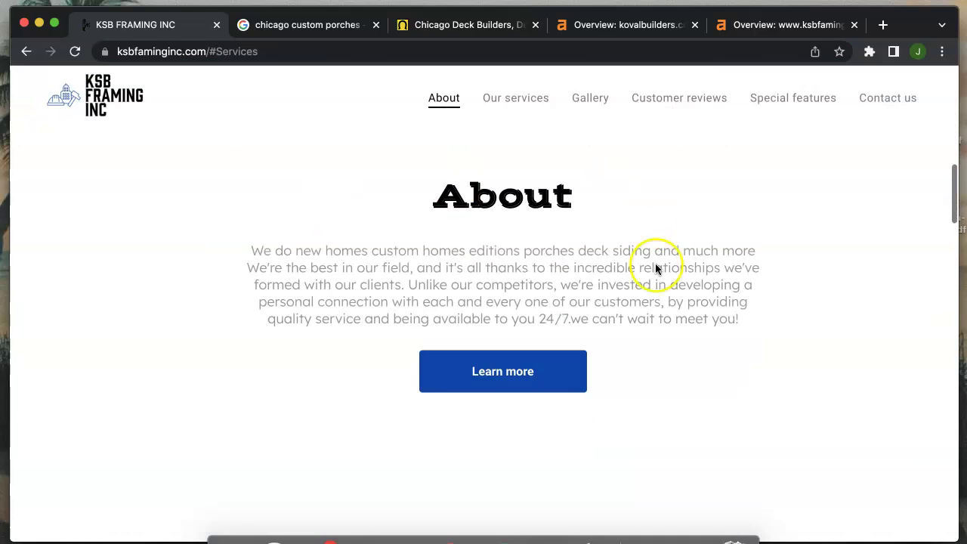
scroll(303, 312, down, 3)
scroll(304, 313, down, 3)
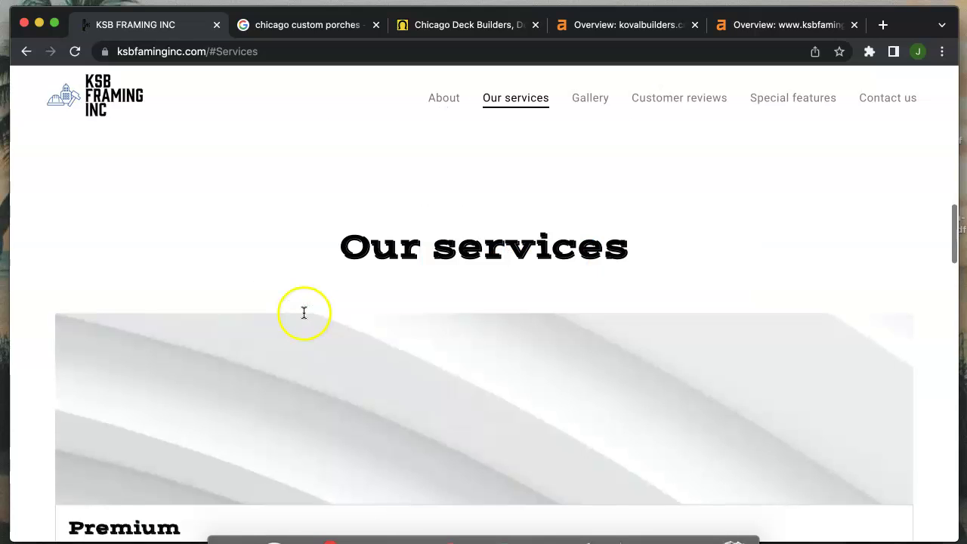
scroll(453, 176, down, 1)
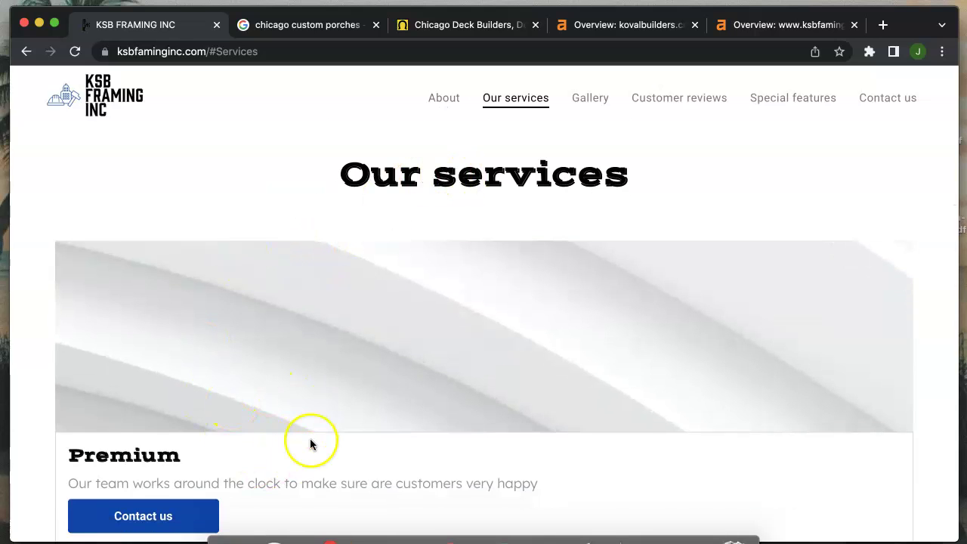
scroll(310, 442, down, 1)
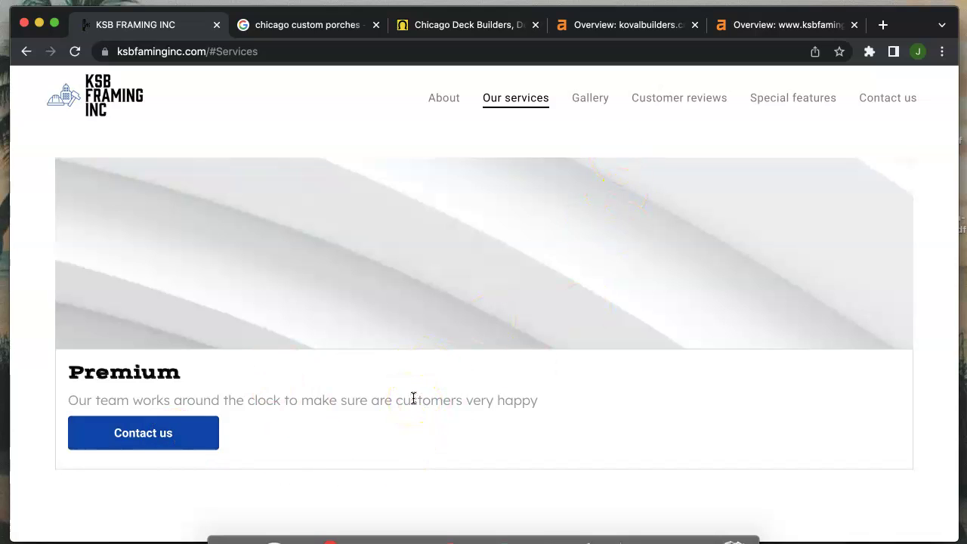
scroll(413, 398, up, 5)
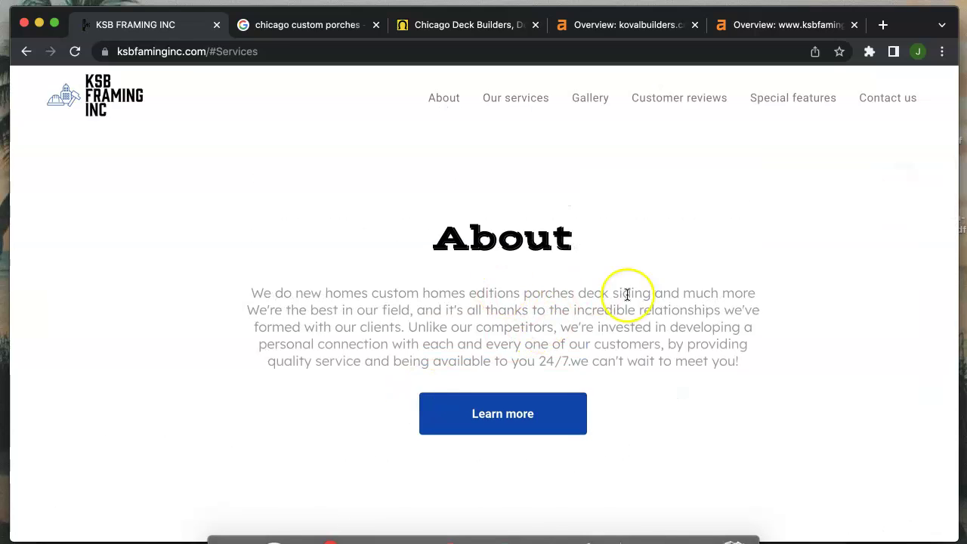
scroll(479, 306, down, 5)
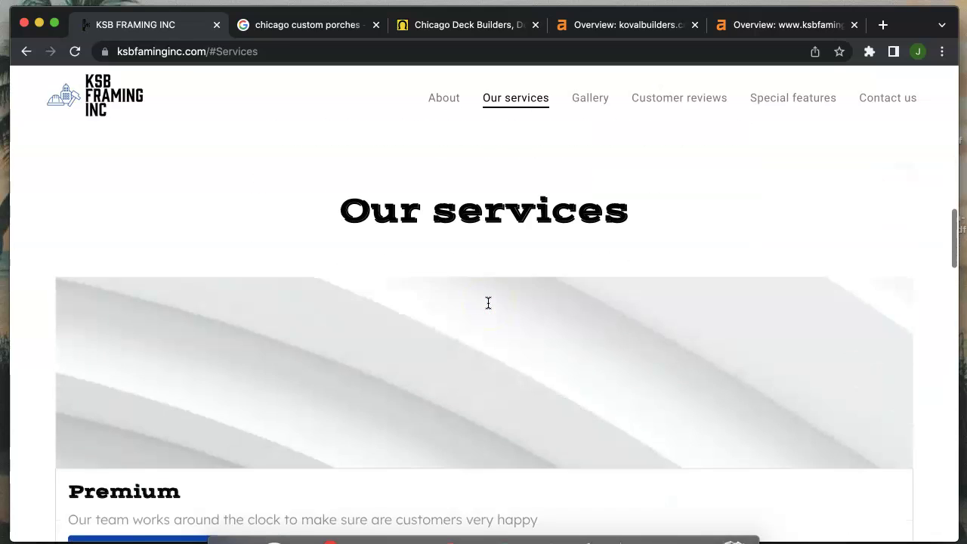
Examine the Gallery, Customer reviews and Special features sections of the KSB Framing page, then return to the About section
scroll(386, 380, down, 6)
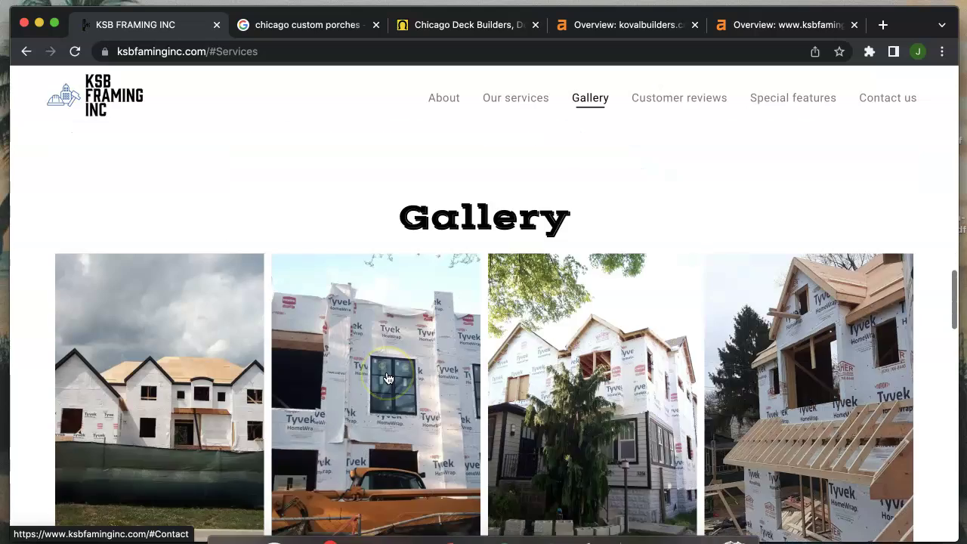
scroll(388, 379, down, 10)
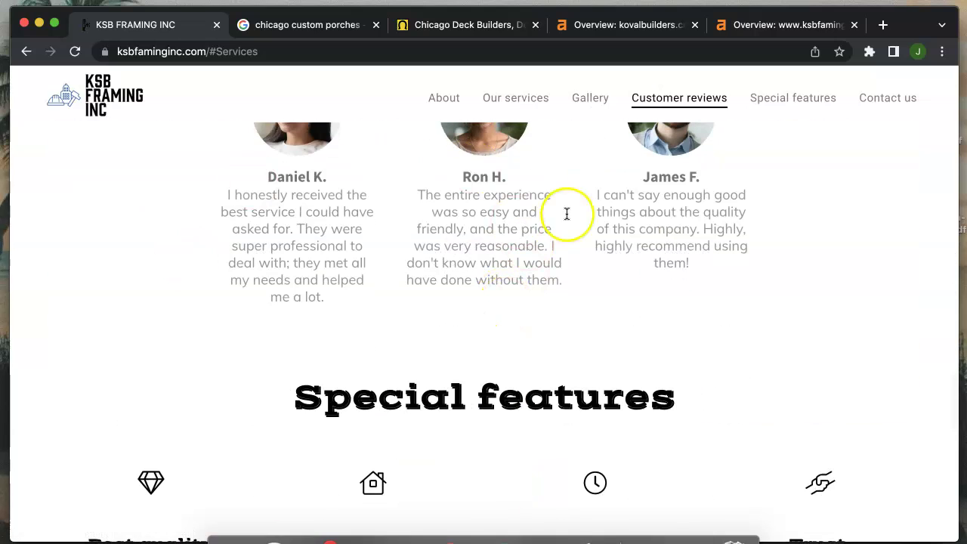
scroll(202, 333, down, 9)
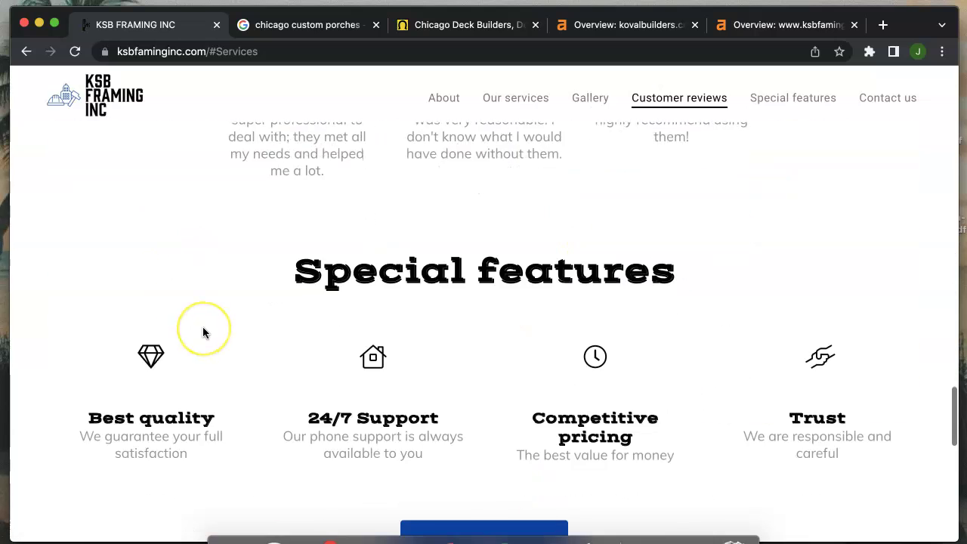
scroll(203, 333, down, 2)
scroll(202, 332, up, 15)
scroll(202, 333, up, 10)
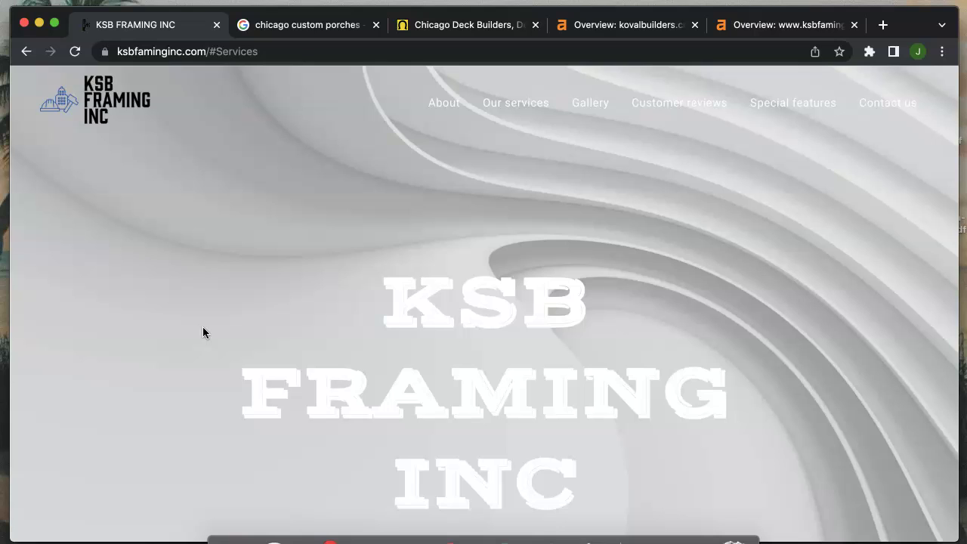
scroll(202, 332, down, 5)
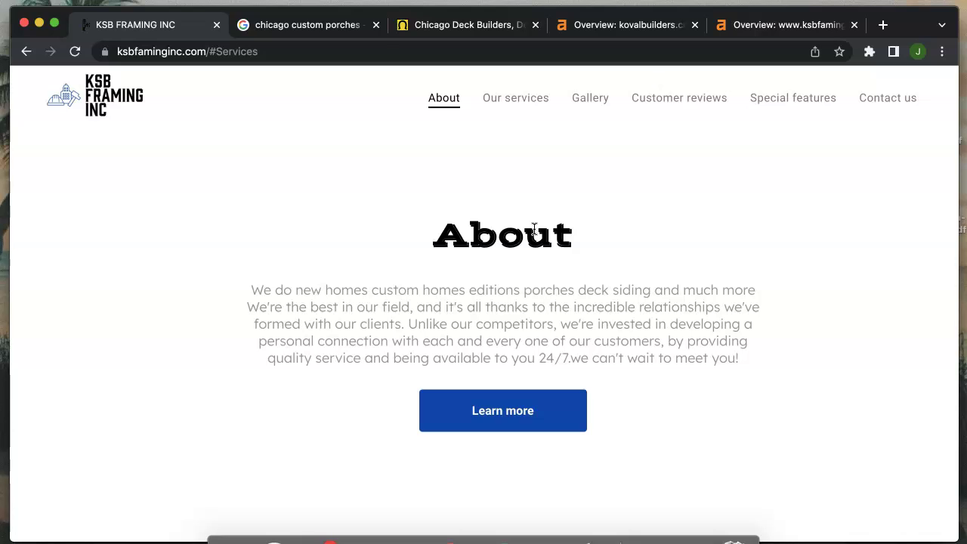
Switch to the Google results for "chicago custom porches" and examine the ads, local business listings and organic results
click(280, 26)
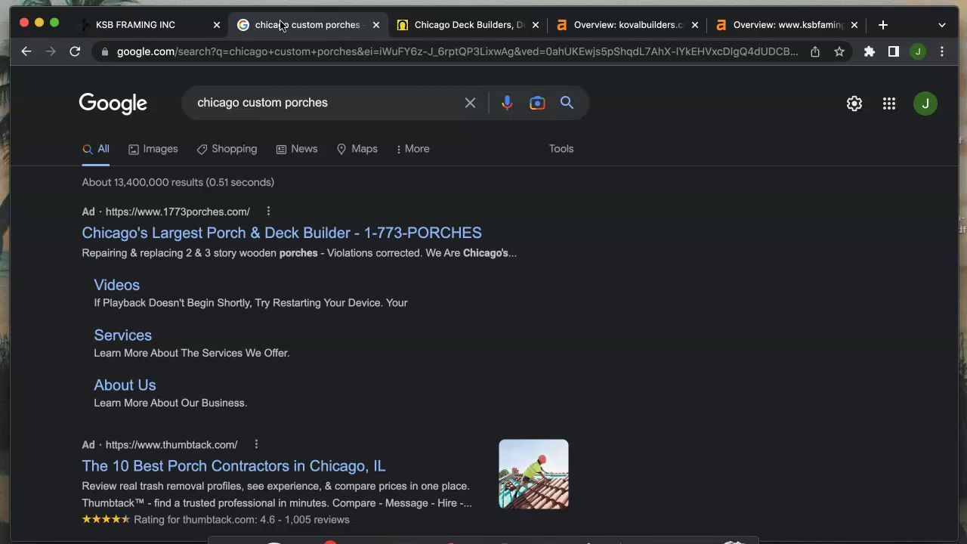
scroll(574, 363, down, 2)
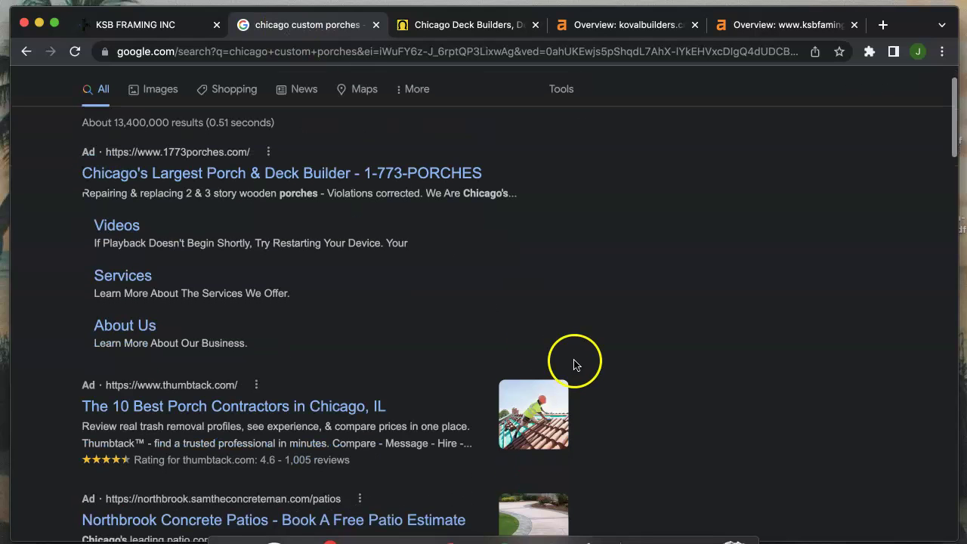
scroll(770, 398, down, 5)
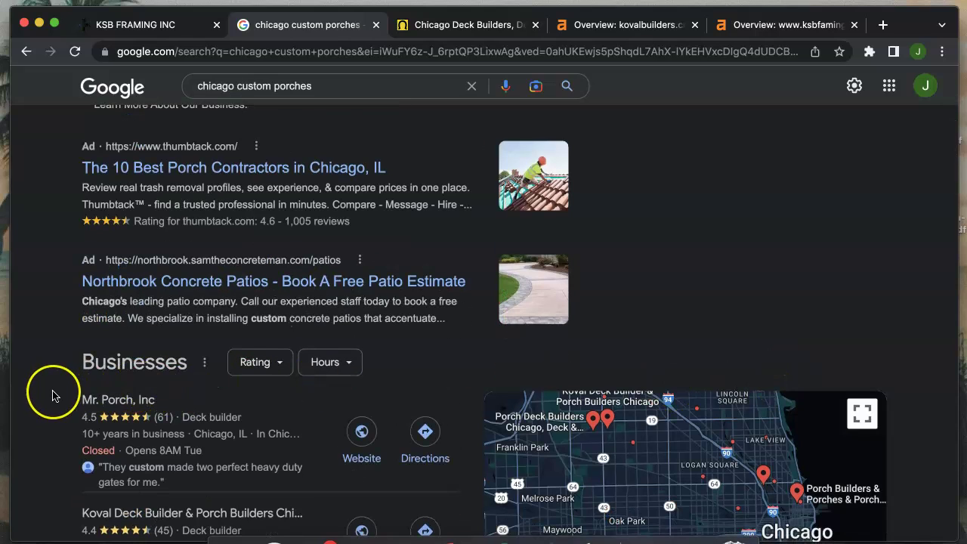
scroll(53, 395, down, 3)
scroll(53, 395, down, 3)
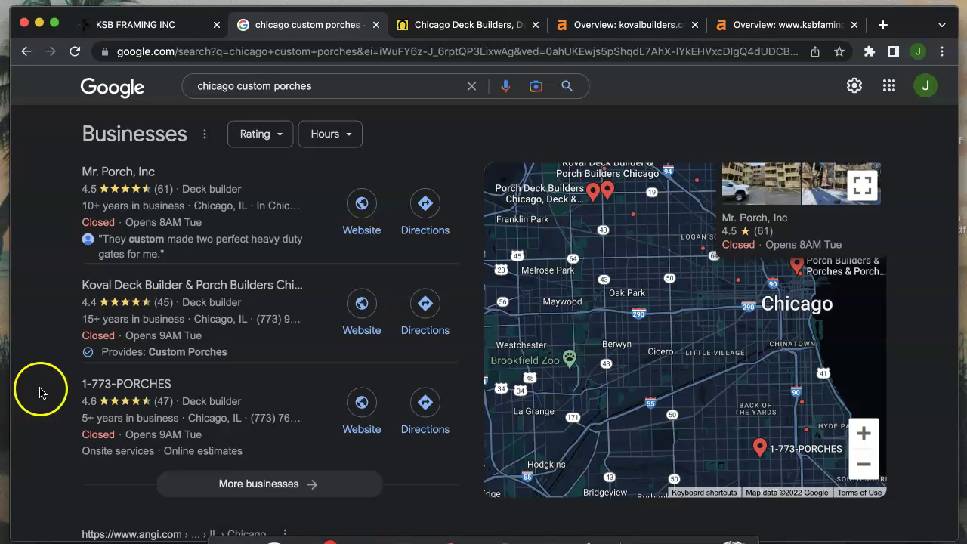
scroll(48, 430, down, 3)
scroll(48, 420, down, 2)
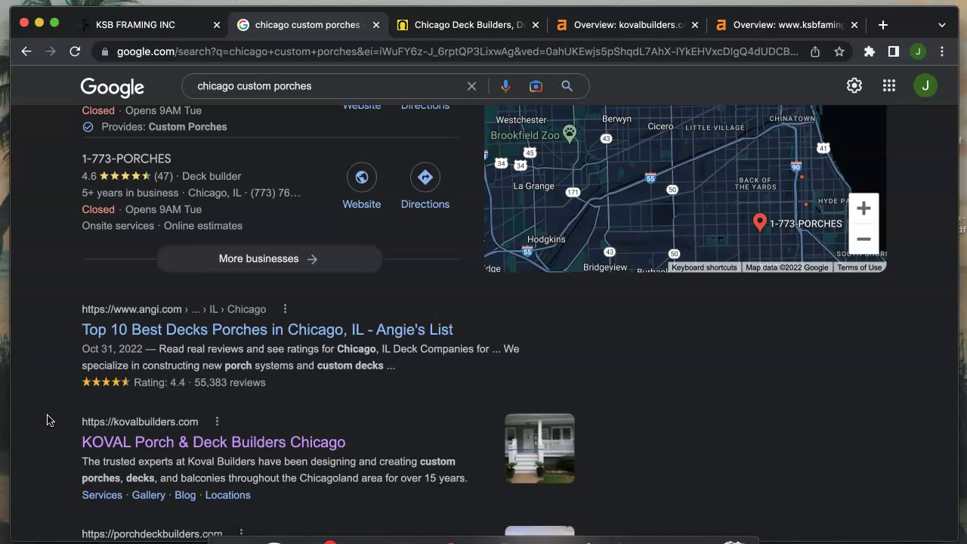
scroll(48, 420, down, 1)
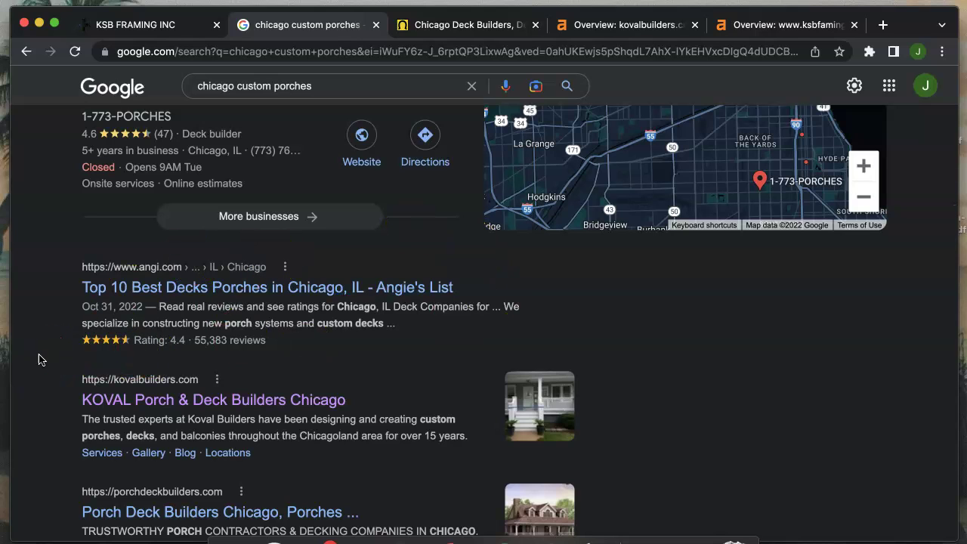
scroll(39, 359, down, 2)
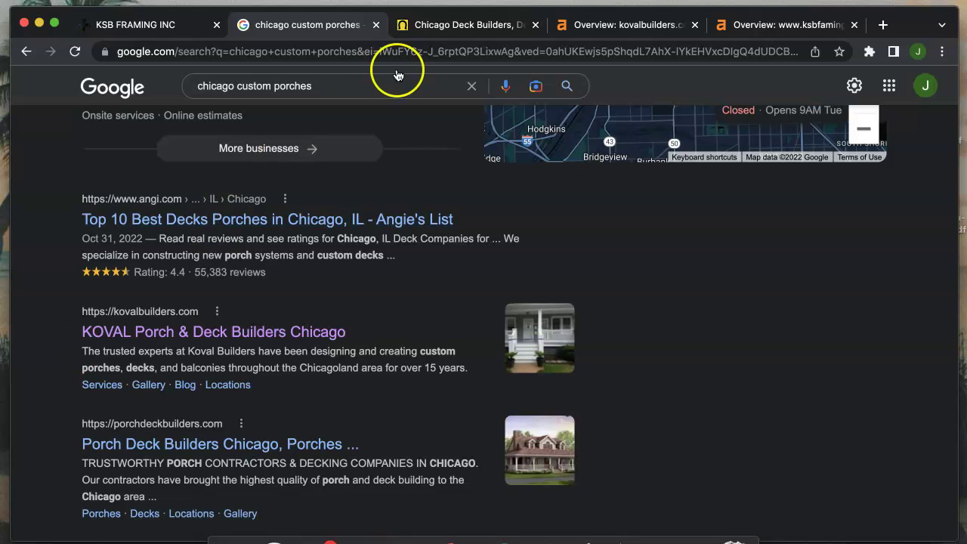
Switch to the Koval Builders website and review its home page banner, service descriptions and project photos
click(437, 25)
scroll(353, 280, down, 2)
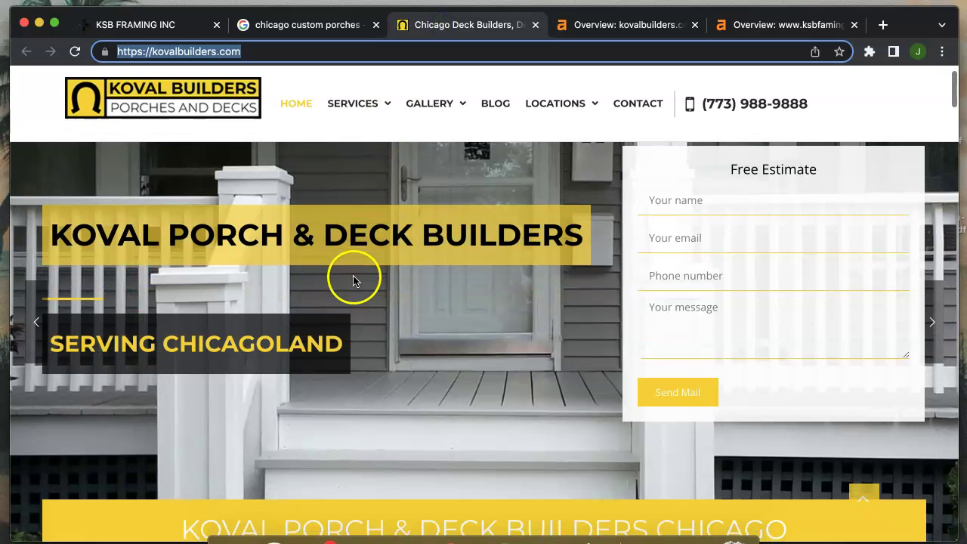
scroll(352, 276, up, 2)
scroll(402, 388, down, 10)
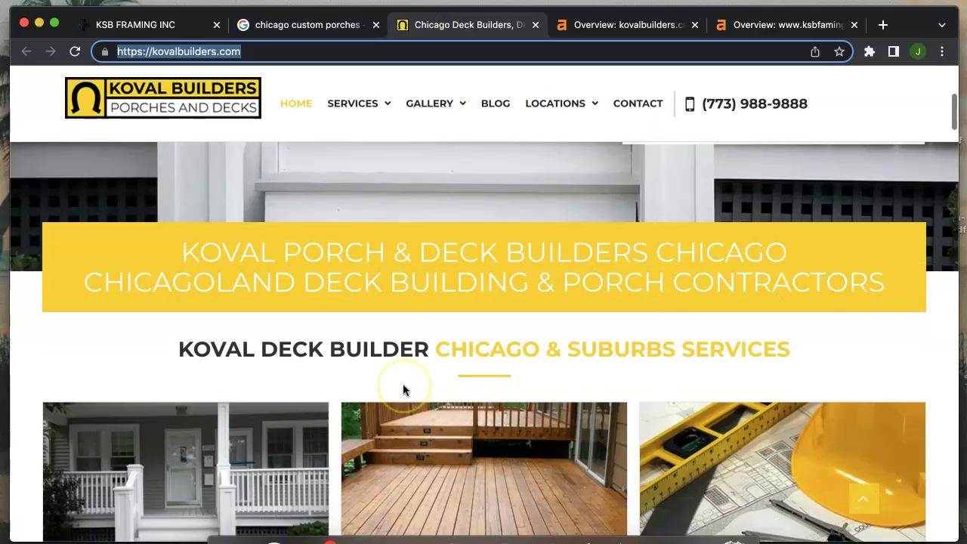
scroll(768, 328, down, 5)
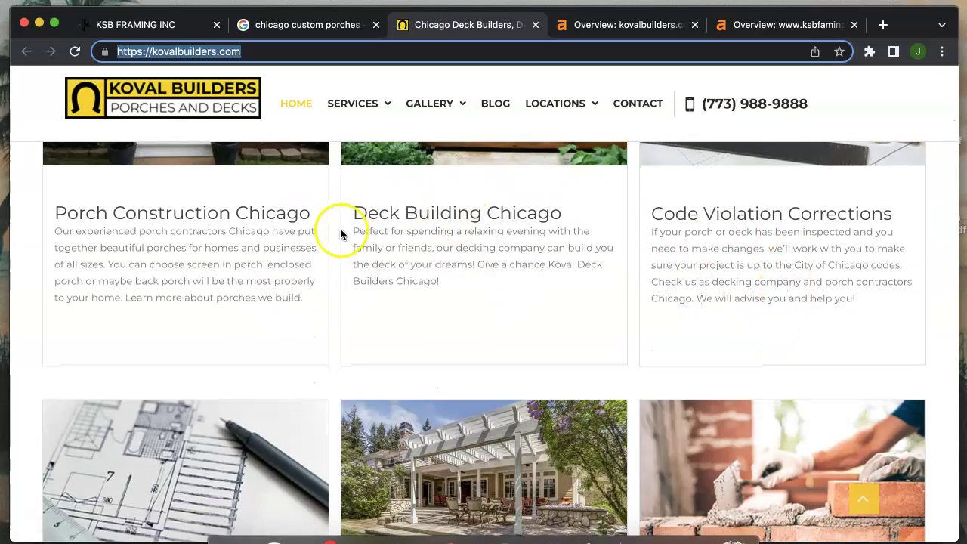
scroll(325, 242, down, 5)
scroll(589, 442, down, 2)
scroll(597, 447, down, 20)
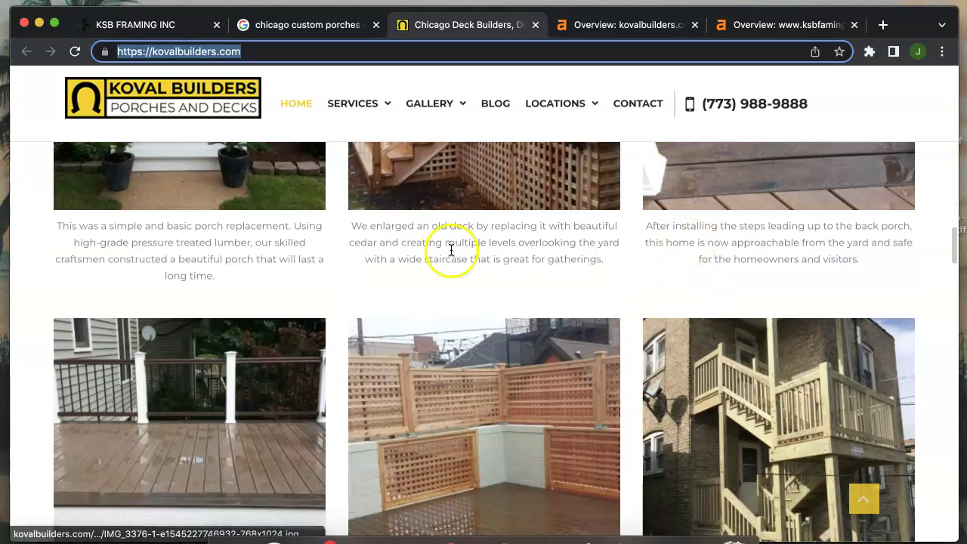
Examine the company advantages, review links, process steps and office details on the Koval home page, then return to its services section
scroll(275, 265, down, 7)
scroll(753, 442, down, 10)
scroll(753, 443, up, 2)
scroll(612, 255, down, 20)
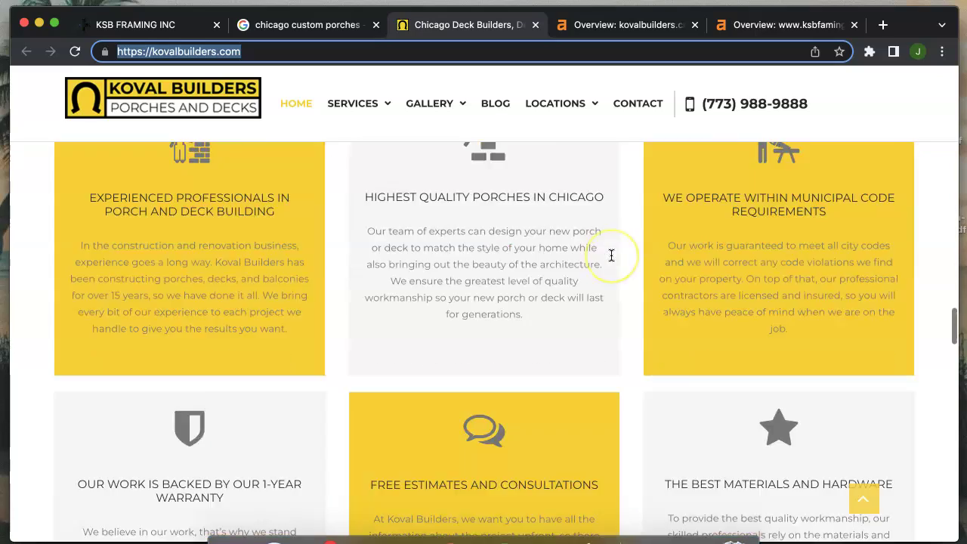
scroll(611, 255, down, 15)
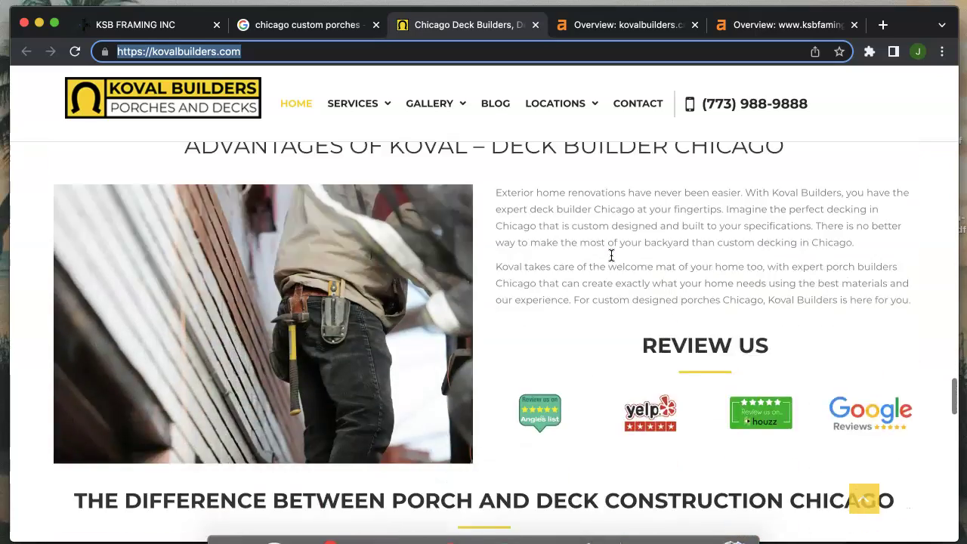
scroll(611, 255, down, 10)
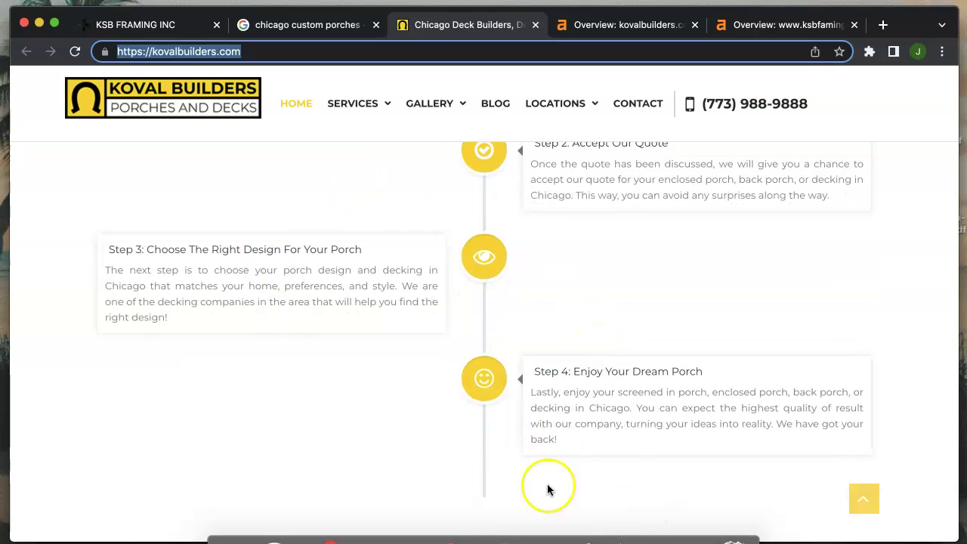
scroll(394, 385, down, 10)
scroll(391, 384, up, 15)
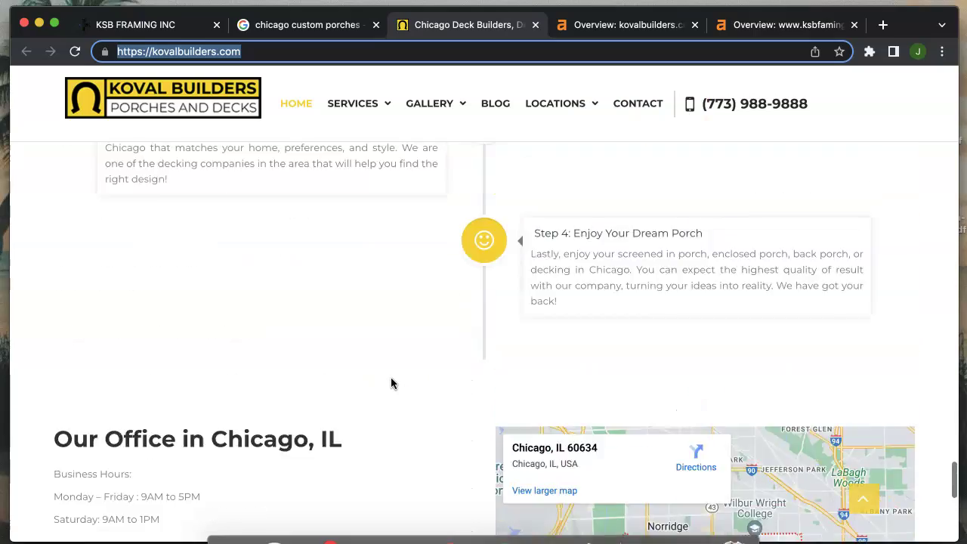
scroll(390, 384, up, 15)
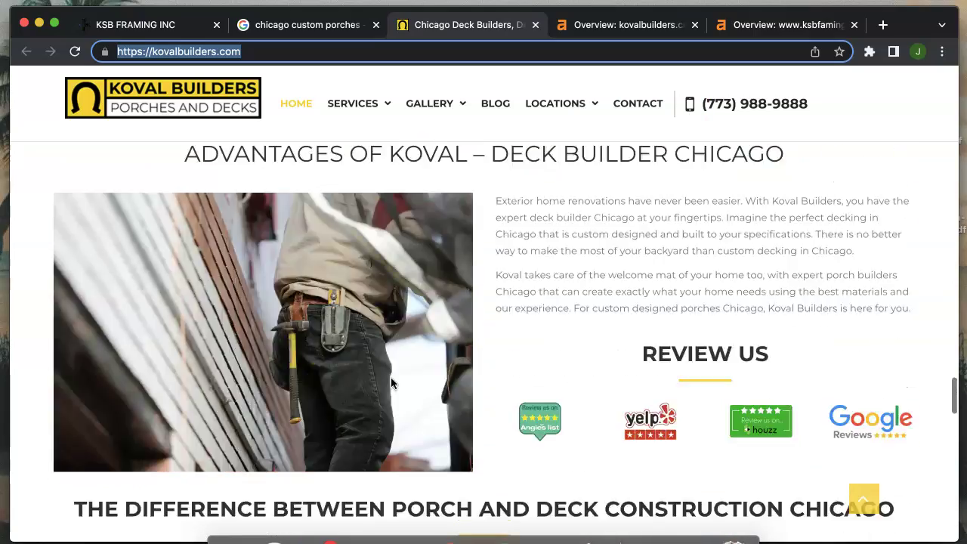
scroll(390, 382, up, 2)
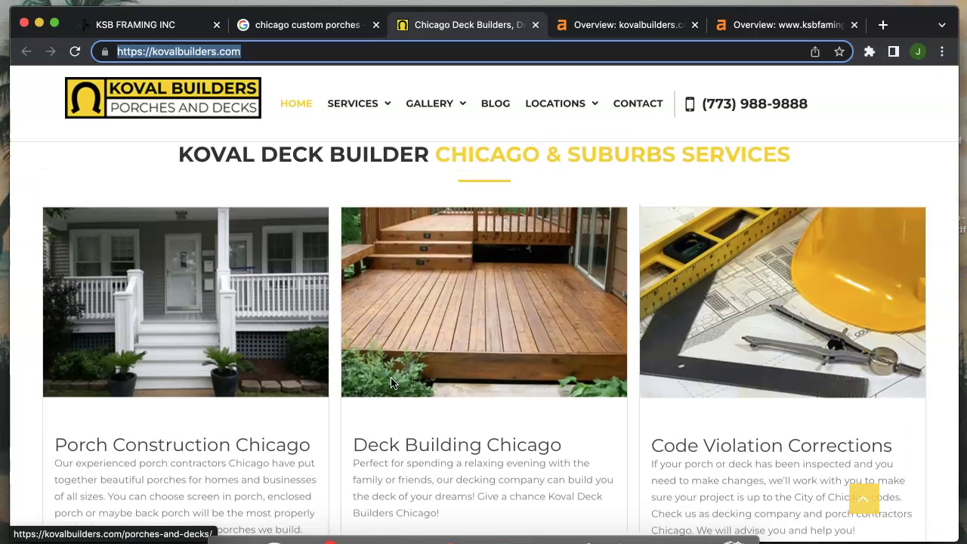
Switch to the Ahrefs overview of kovalbuilders.com and open its organic keywords report to examine the top-ranking keywords
mouse_move(598, 82)
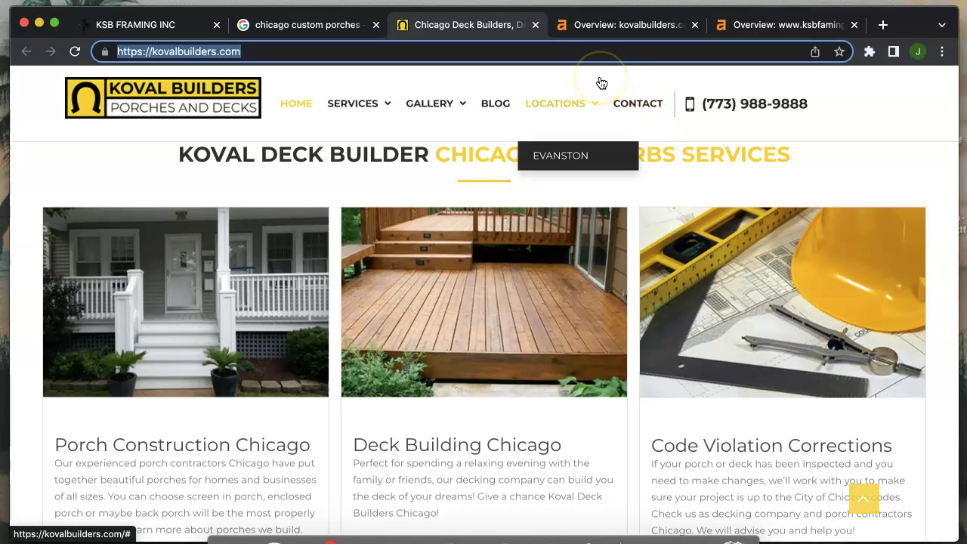
click(607, 30)
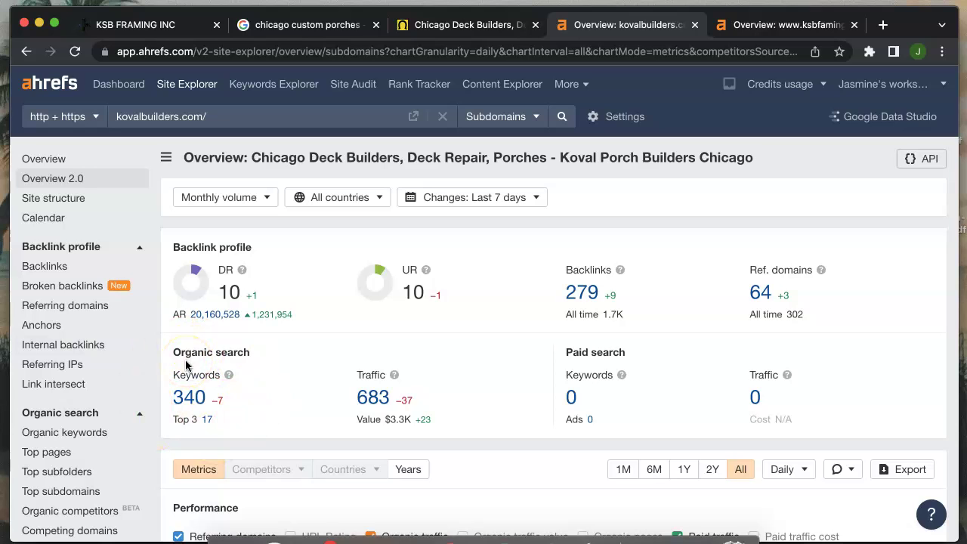
click(182, 398)
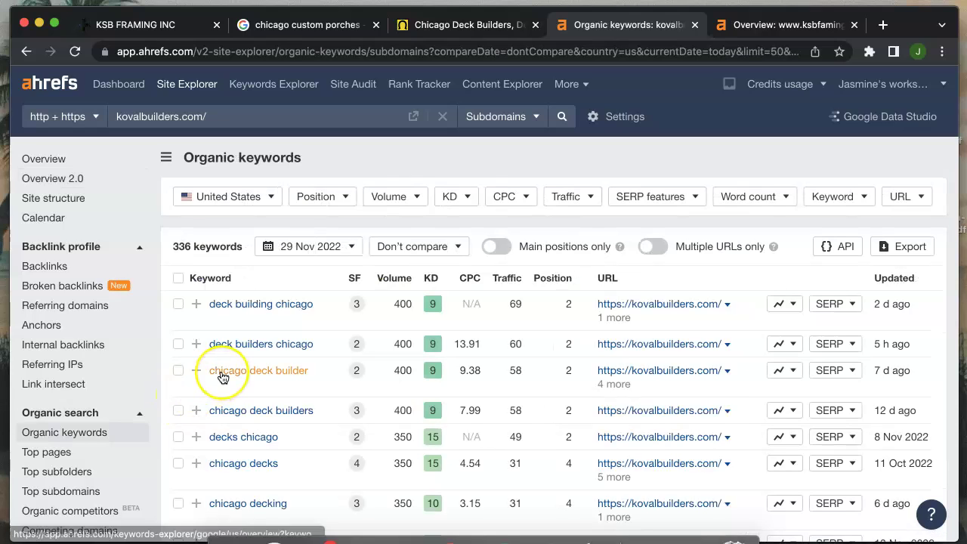
click(279, 308)
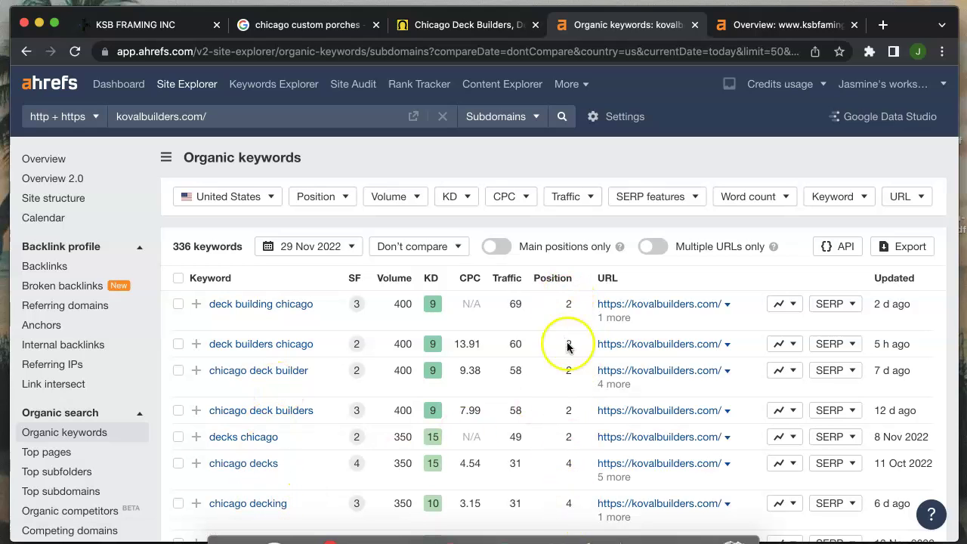
Review the search volumes and ranking positions of Koval Builders' deck and porch keywords in the organic keywords report
scroll(552, 388, down, 5)
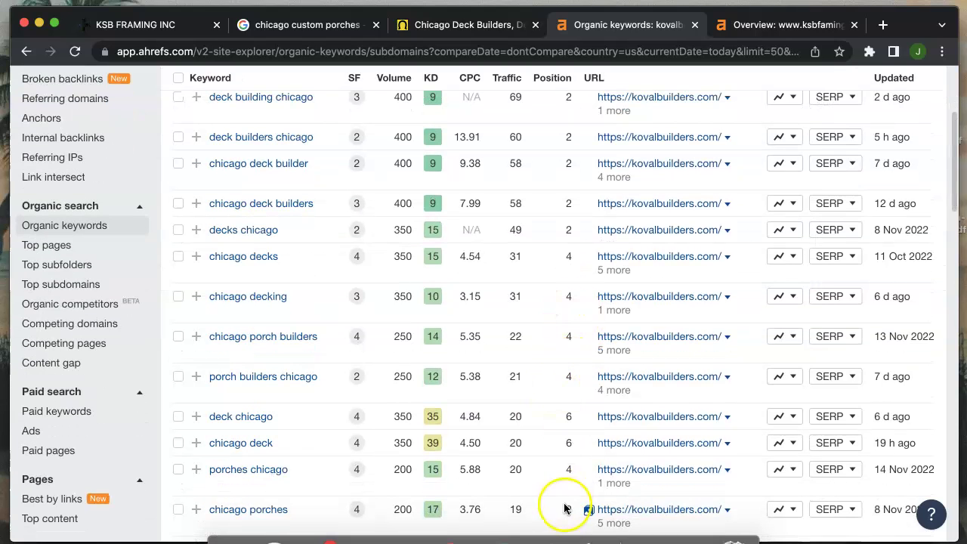
scroll(561, 355, down, 3)
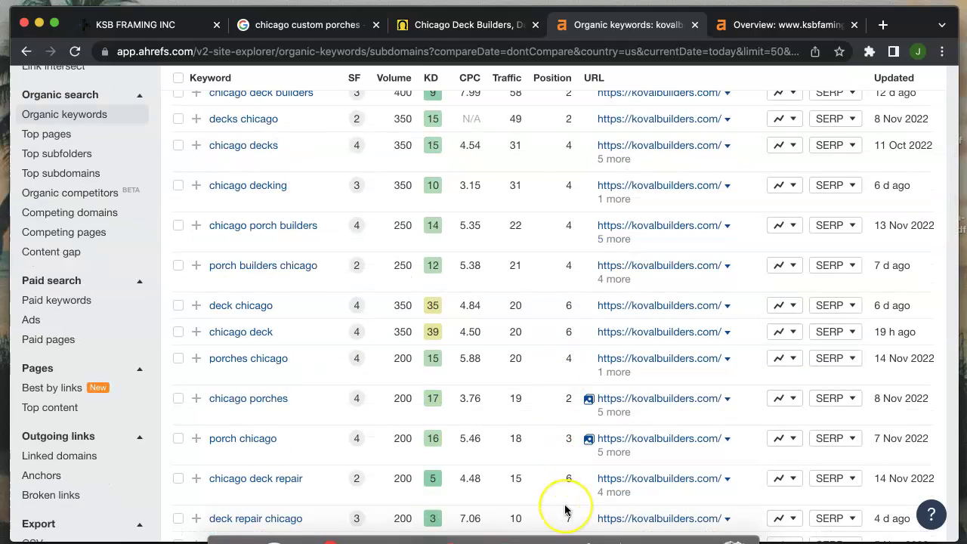
scroll(565, 514, up, 8)
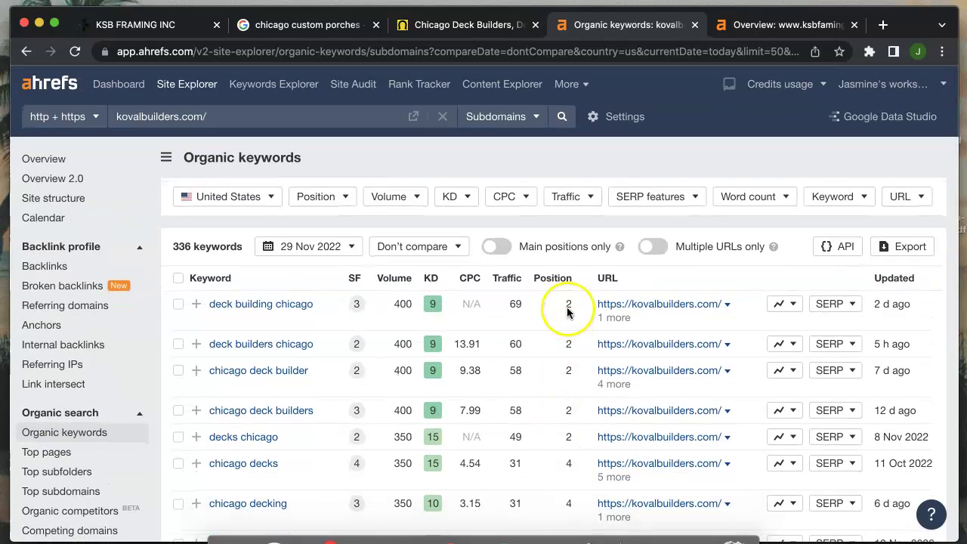
Check the Ahrefs overview metrics for ksbfaminginc.com, and return to the banner at the start of the KSB Framing website
click(810, 27)
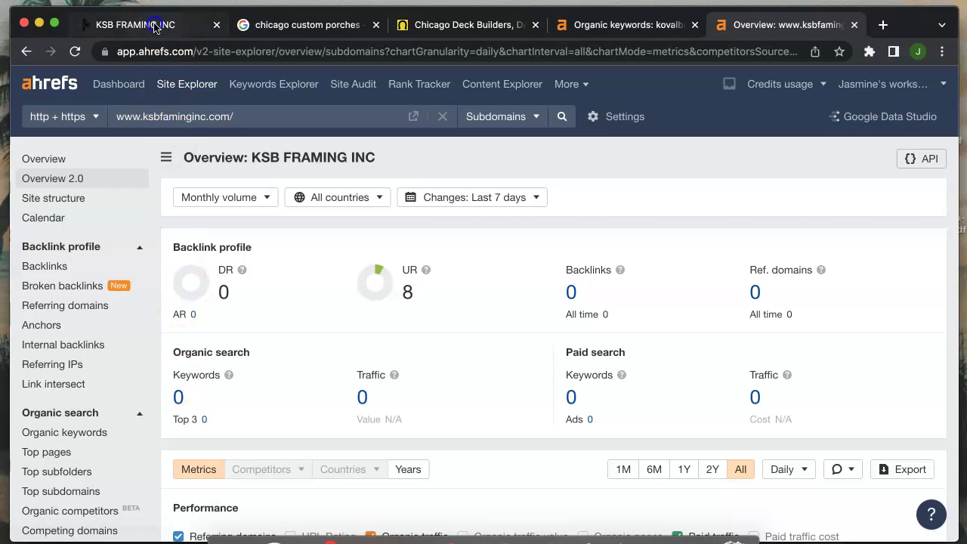
click(183, 25)
scroll(310, 294, up, 8)
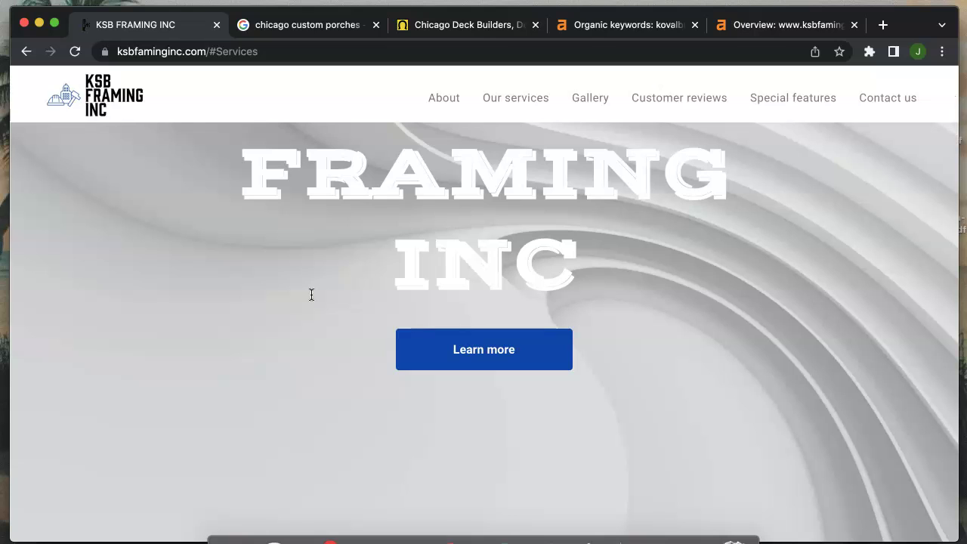
scroll(338, 348, up, 3)
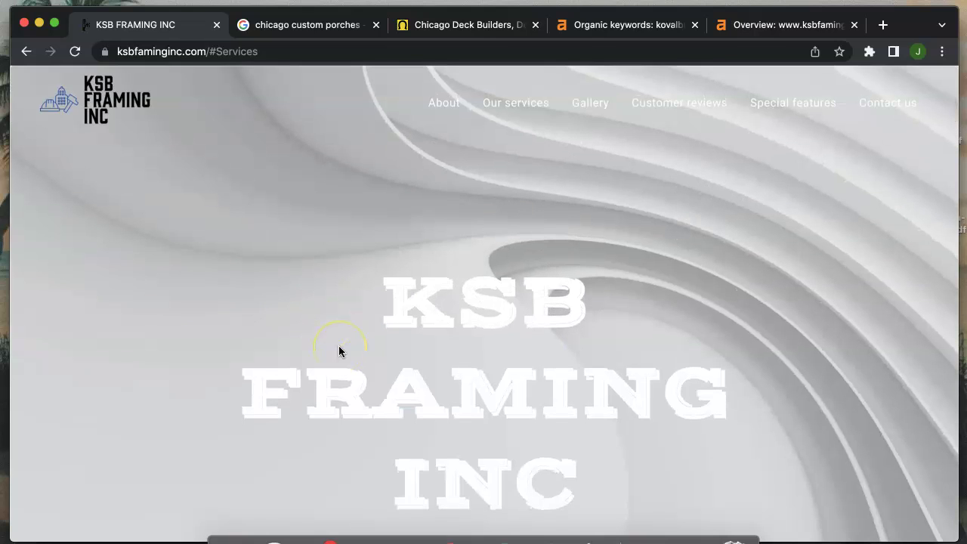